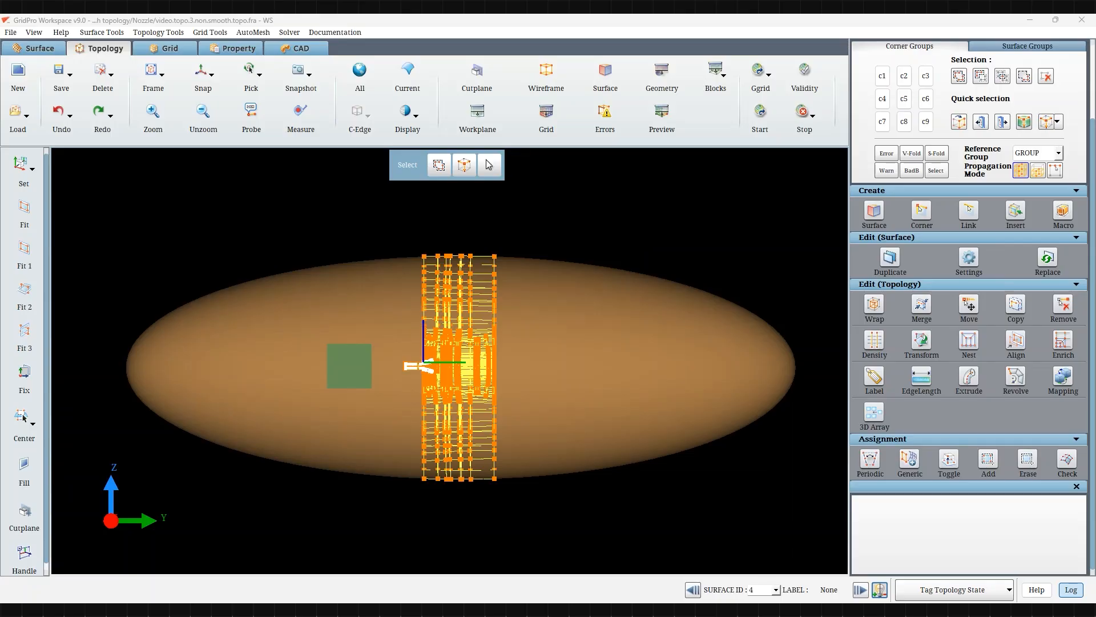
# Step: Run the validity check and assignment check on the nozzle topology
pyautogui.click(808, 79)
pyautogui.click(625, 327)
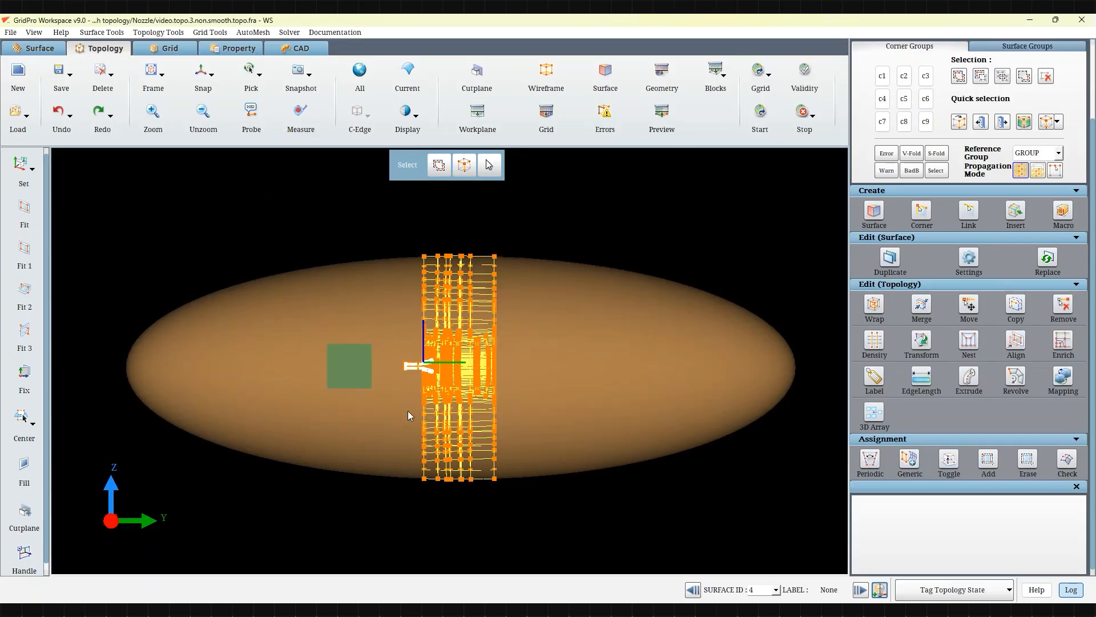
pyautogui.scroll(5, 400, 411)
pyautogui.scroll(3, 371, 405)
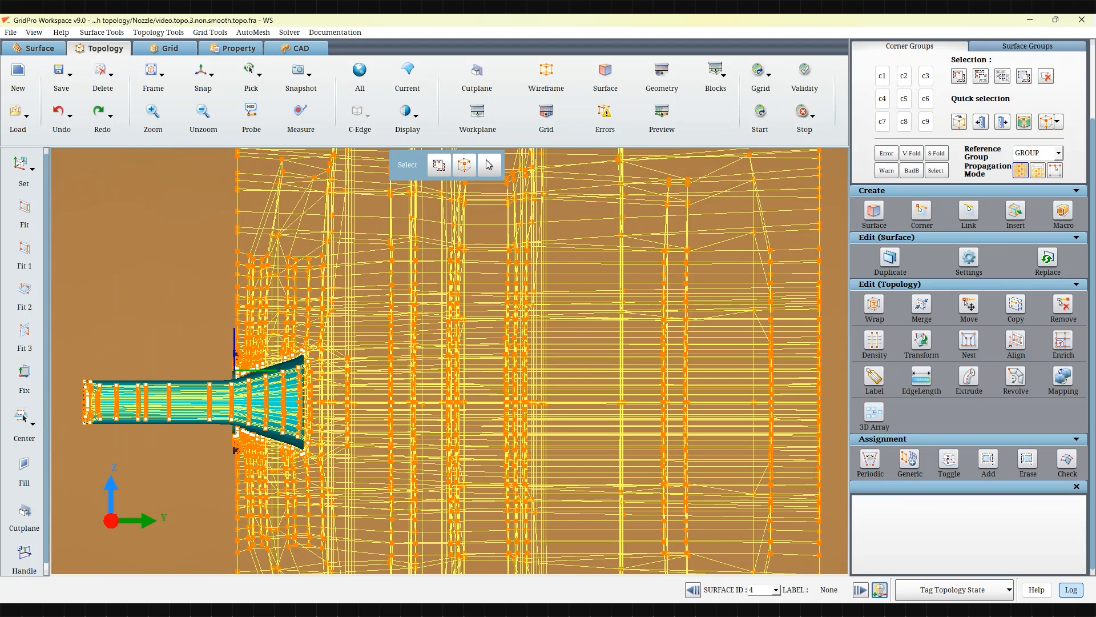
pyautogui.scroll(-3, 129, 358)
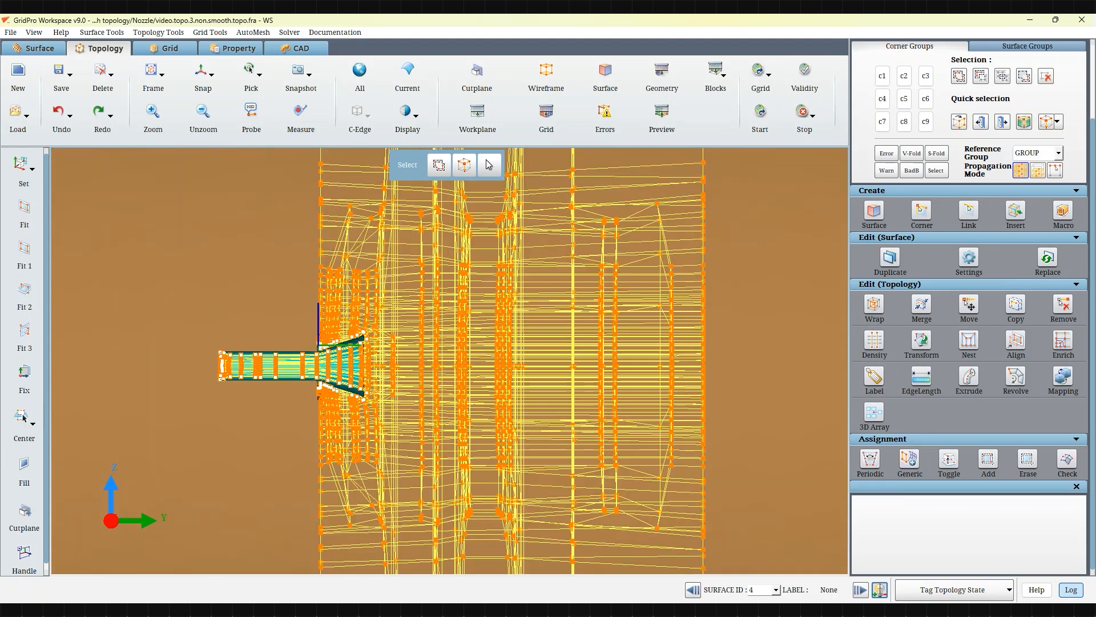
pyautogui.scroll(-5, 647, 444)
pyautogui.scroll(2, 619, 412)
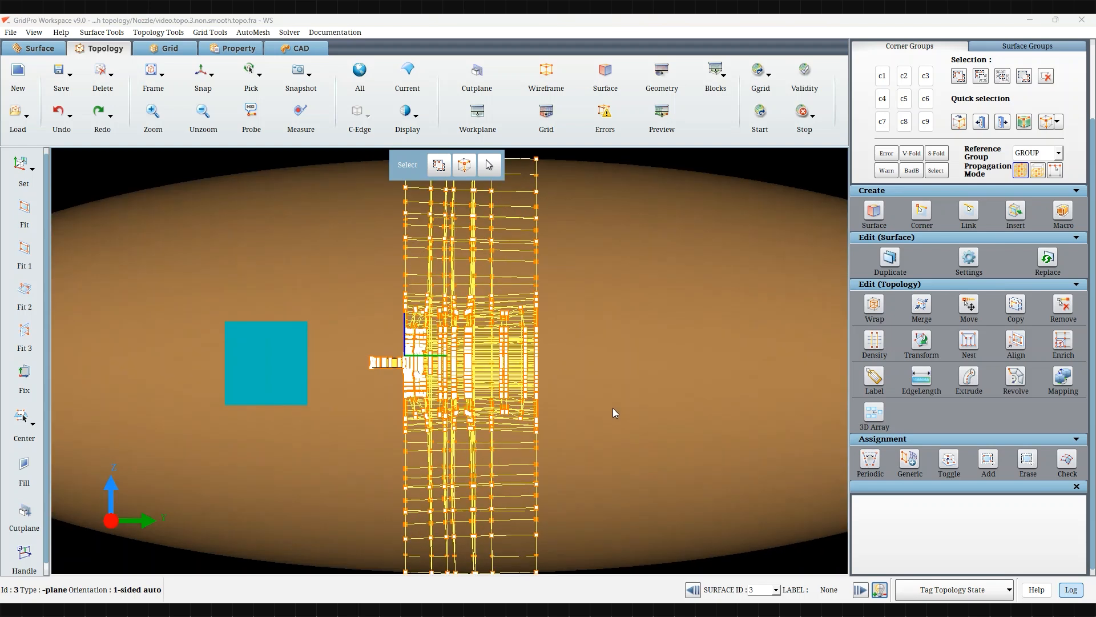
pyautogui.click(1063, 460)
pyautogui.scroll(3, 320, 351)
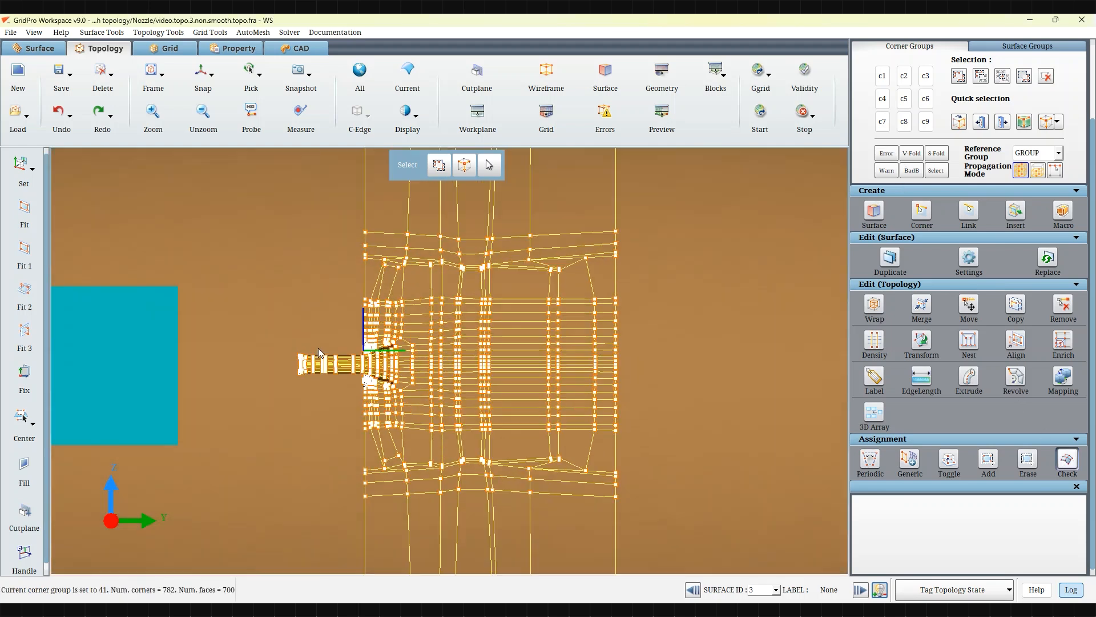
# Step: Preview the grid on the current topology
pyautogui.click(669, 127)
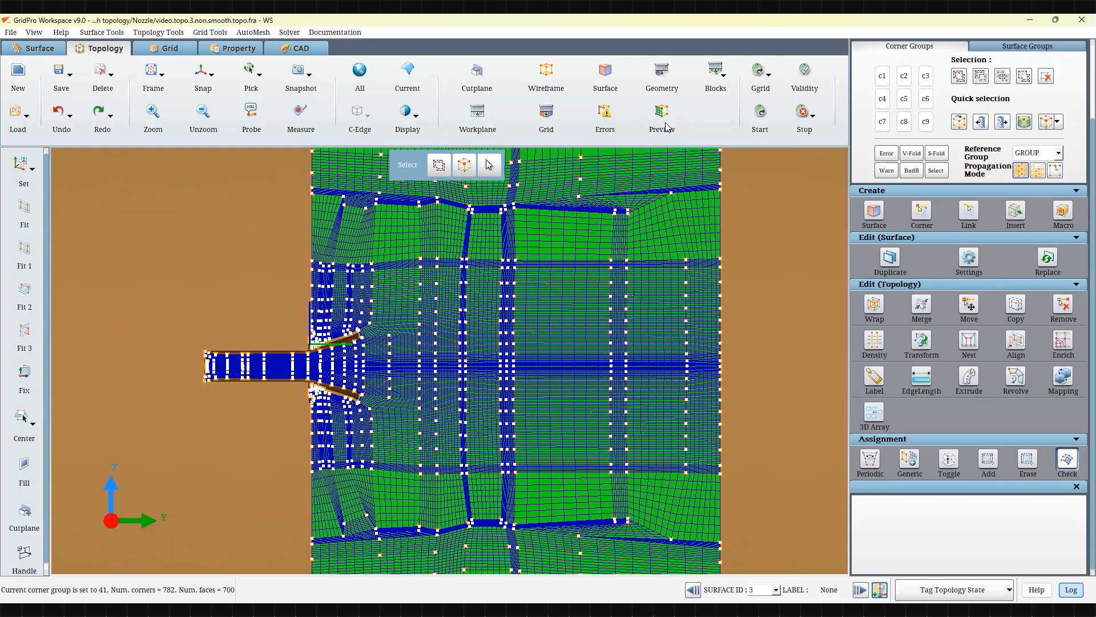
pyautogui.scroll(4, 334, 411)
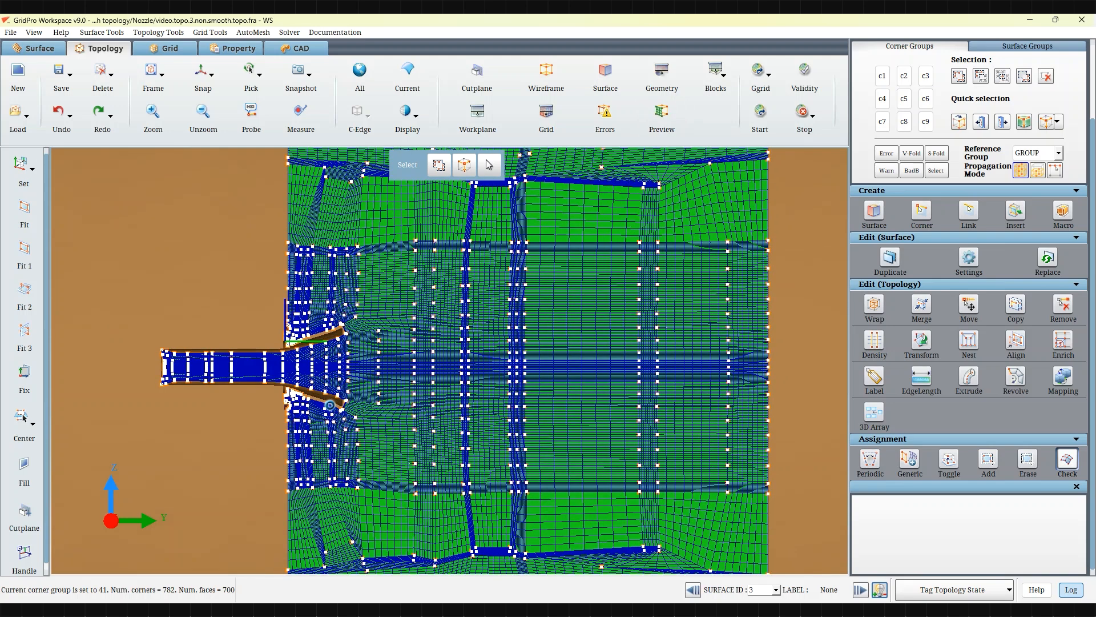
pyautogui.scroll(-5, 334, 411)
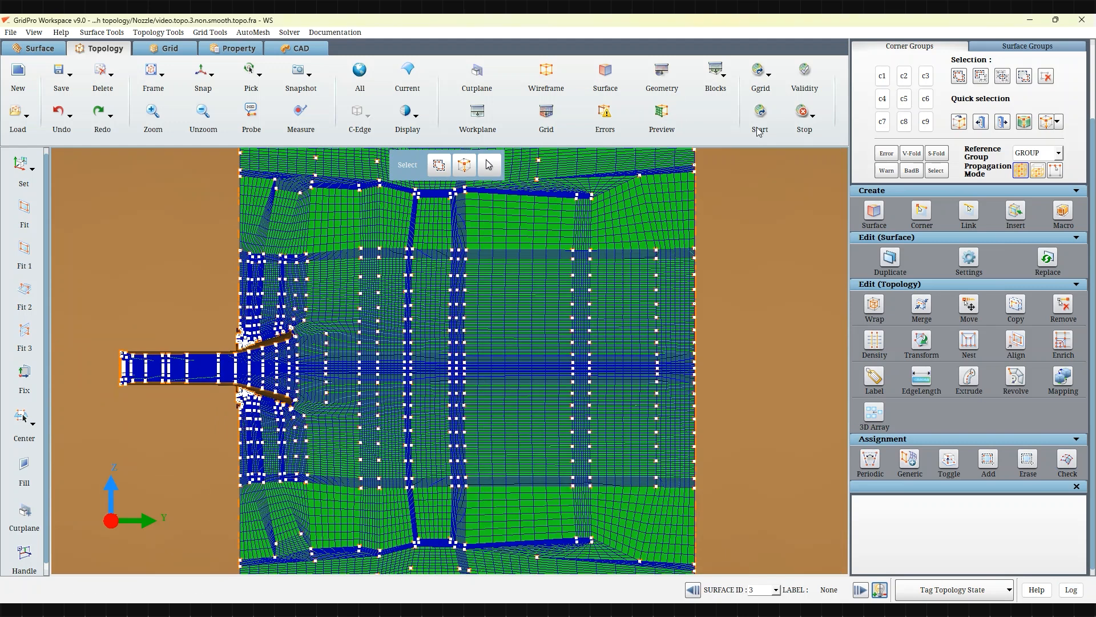
# Step: Start the grid smoother with the grid output file named blk.test.tmp
pyautogui.click(760, 129)
pyautogui.click(550, 247)
pyautogui.write('.test')
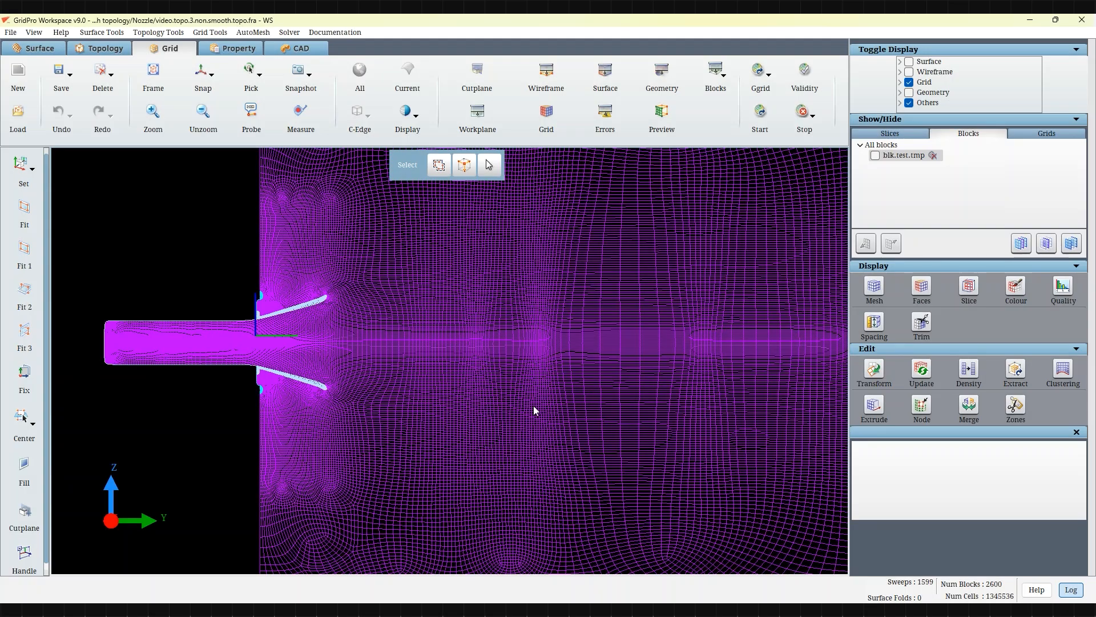
# Step: Open the quality parameters for the generated grid
pyautogui.moveTo(634, 372); pyautogui.dragTo(580, 393, button='middle')
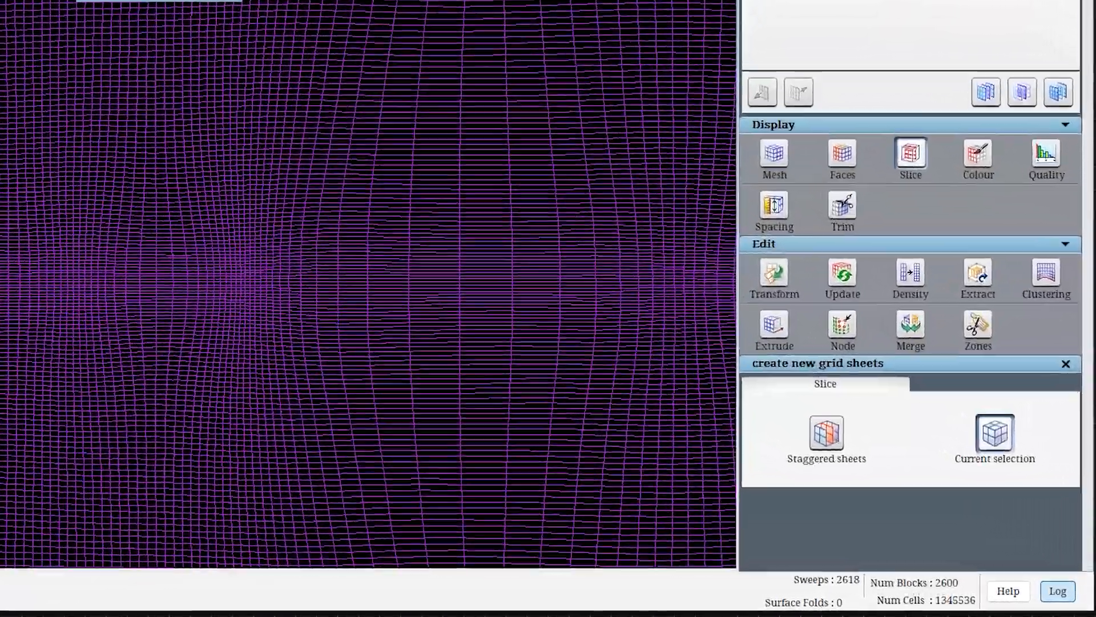
pyautogui.moveTo(297, 311); pyautogui.dragTo(349, 314)
pyautogui.scroll(4, 20, 341)
pyautogui.moveTo(21, 415); pyautogui.dragTo(21, 309, button='middle')
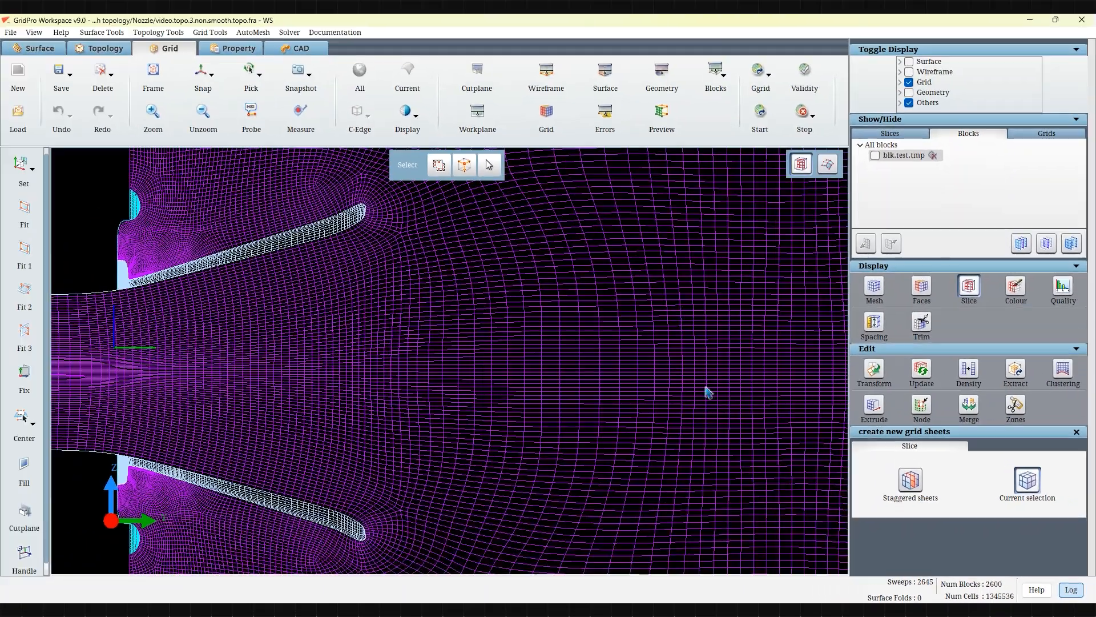
pyautogui.click(1046, 143)
pyautogui.scroll(-2, 1028, 442)
pyautogui.scroll(-3, 1055, 492)
pyautogui.click(1053, 559)
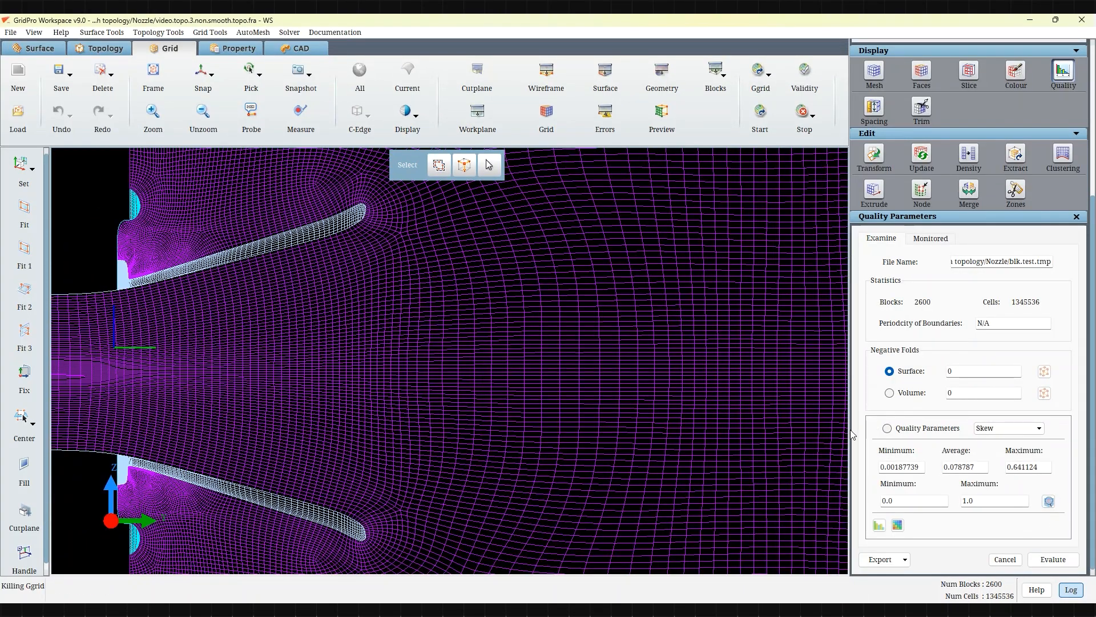
# Step: Examine the generated grid around the nozzle lips and outlet
pyautogui.moveTo(598, 419); pyautogui.dragTo(759, 419, button='middle')
pyautogui.moveTo(605, 406)
pyautogui.mouseDown(button='middle')
pyautogui.moveTo(567, 335)
pyautogui.moveTo(572, 288)
pyautogui.mouseUp(button='middle')
pyautogui.scroll(2, 387, 392)
pyautogui.moveTo(235, 433); pyautogui.dragTo(451, 413, button='middle')
pyautogui.scroll(5, 451, 411)
pyautogui.scroll(-8, 451, 410)
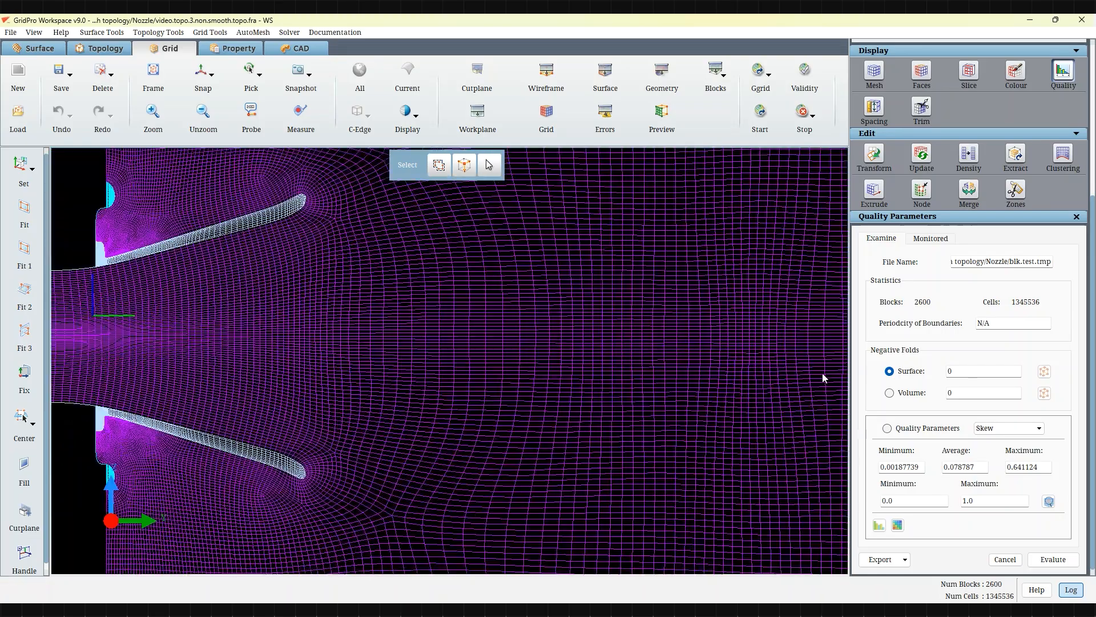
pyautogui.scroll(-4, 702, 328)
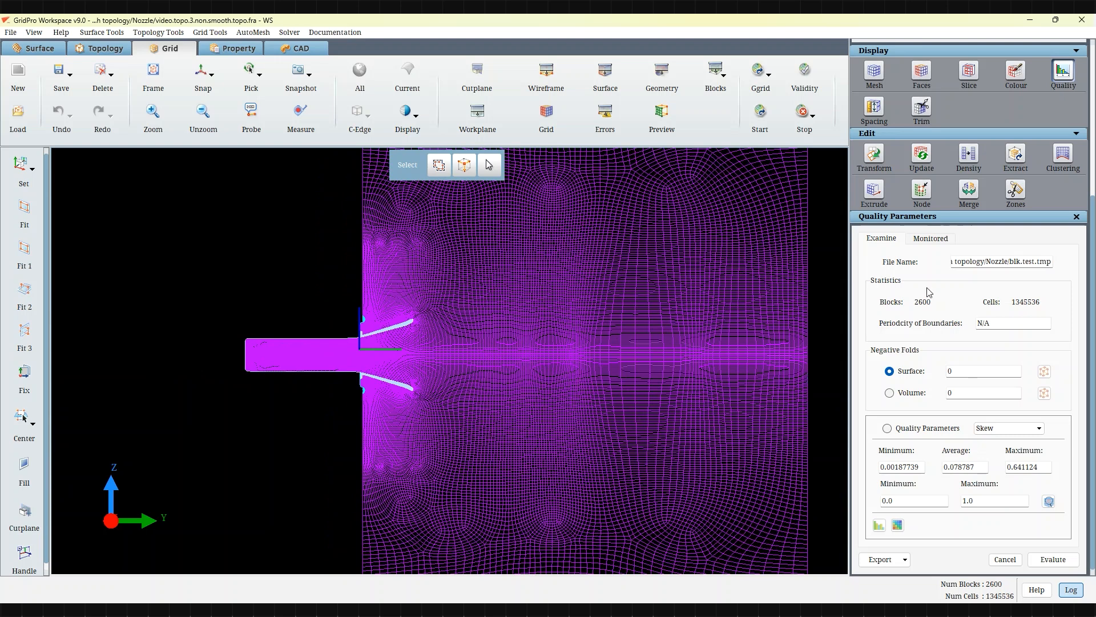
pyautogui.scroll(3, 968, 273)
pyautogui.click(969, 274)
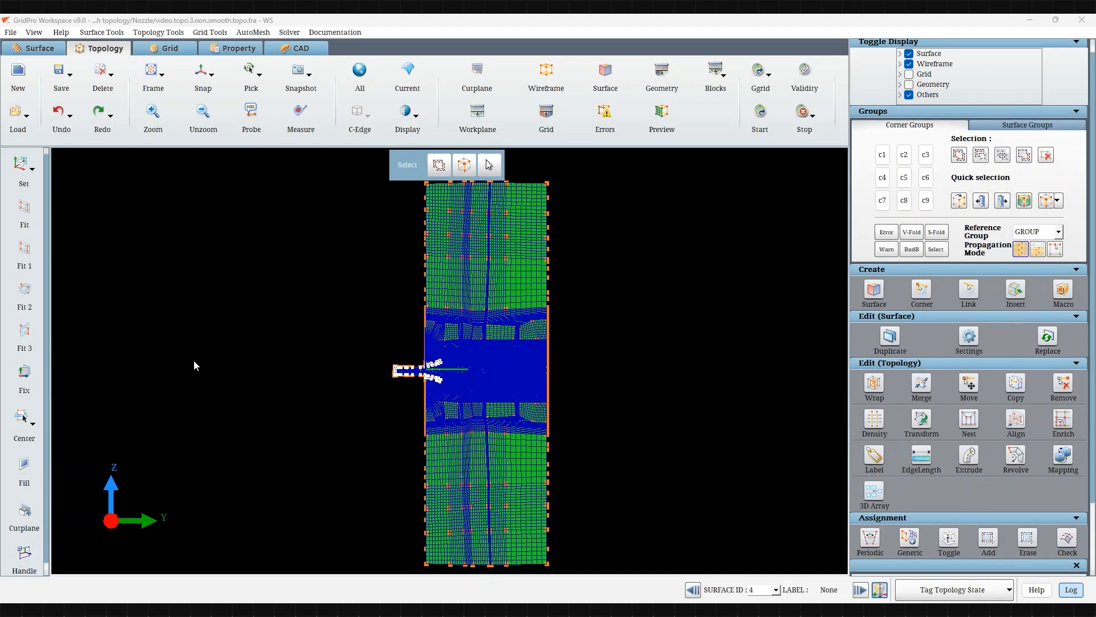
# Step: Open Smooth topology and set the input corner group to 2
pyautogui.click(162, 31)
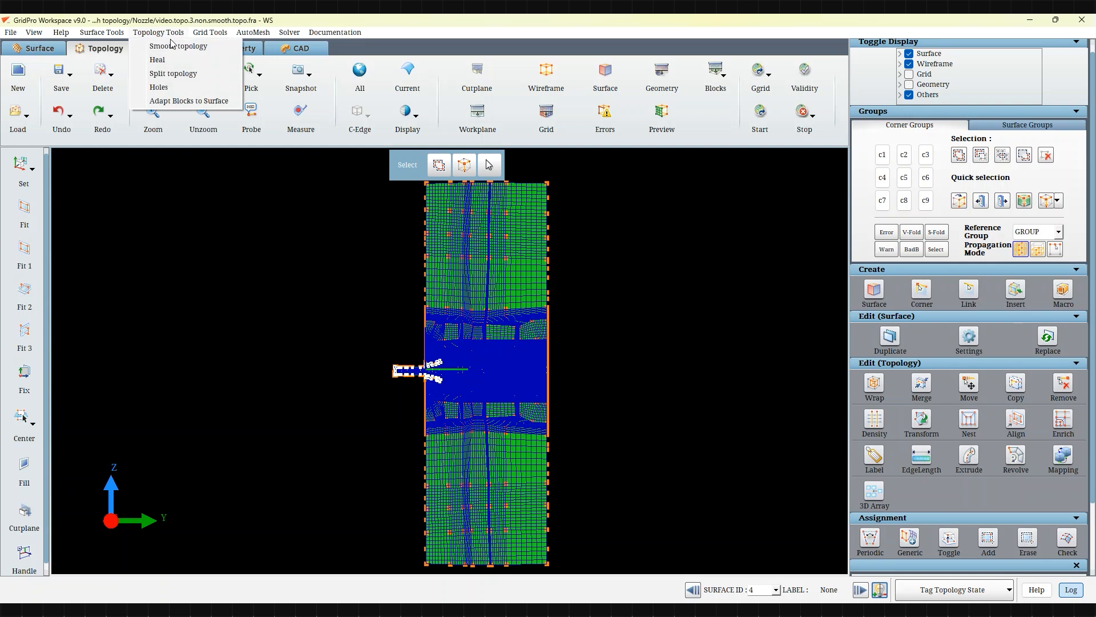
pyautogui.click(174, 47)
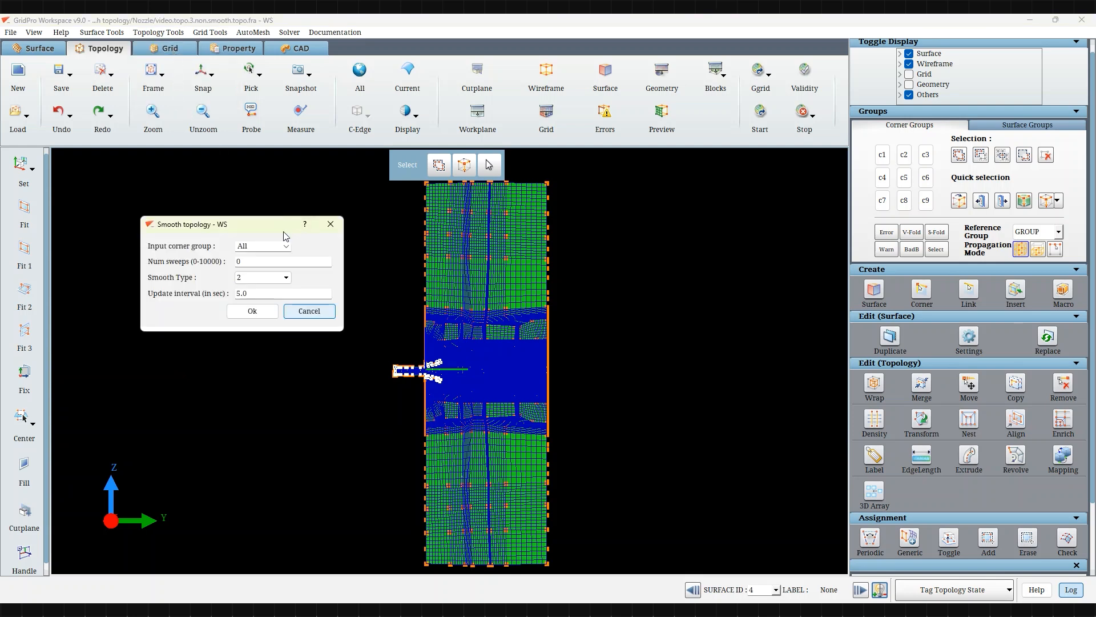
pyautogui.click(285, 245)
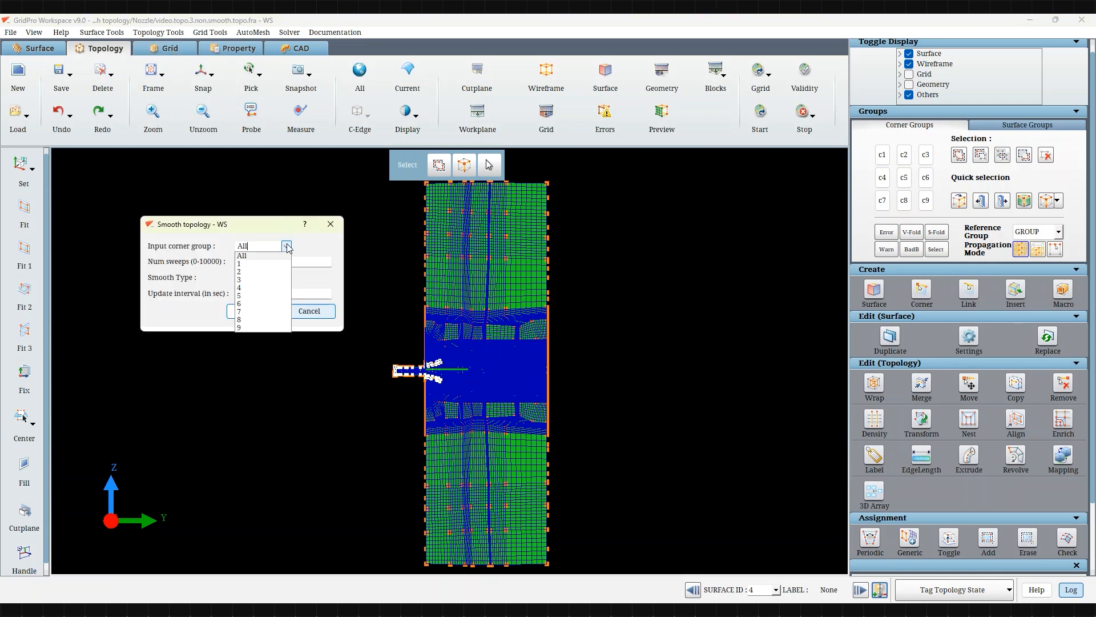
pyautogui.click(252, 273)
# Step: Toggle the display of corner group 2 to inspect which corners it contains
pyautogui.click(906, 155)
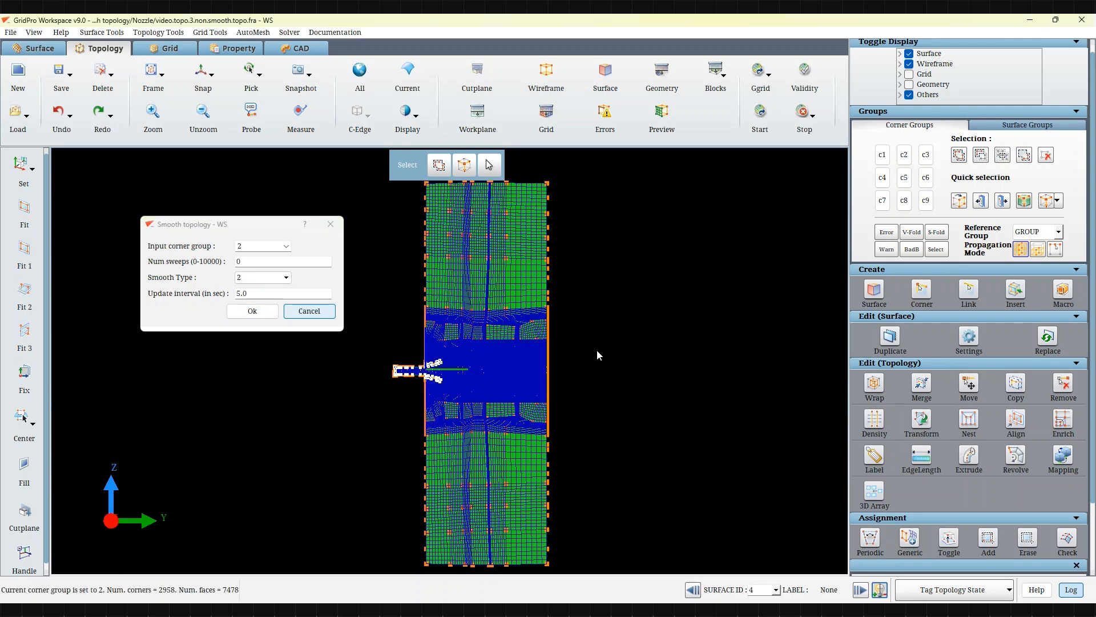
pyautogui.scroll(5, 403, 381)
pyautogui.scroll(4, 401, 379)
pyautogui.moveTo(235, 366); pyautogui.dragTo(458, 333, button='middle')
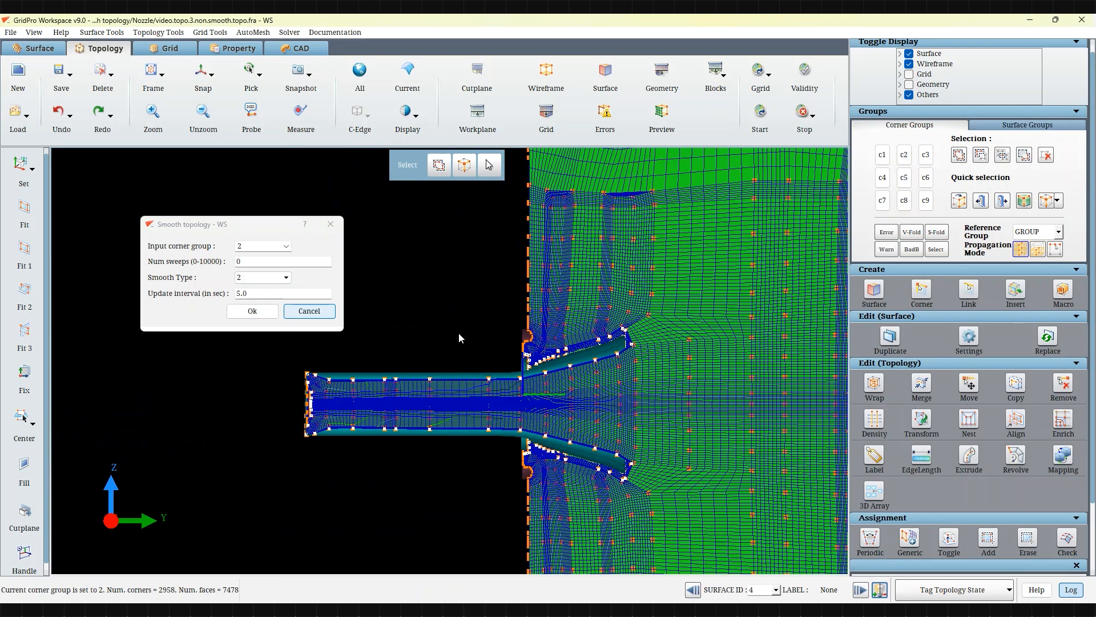
pyautogui.scroll(3, 489, 345)
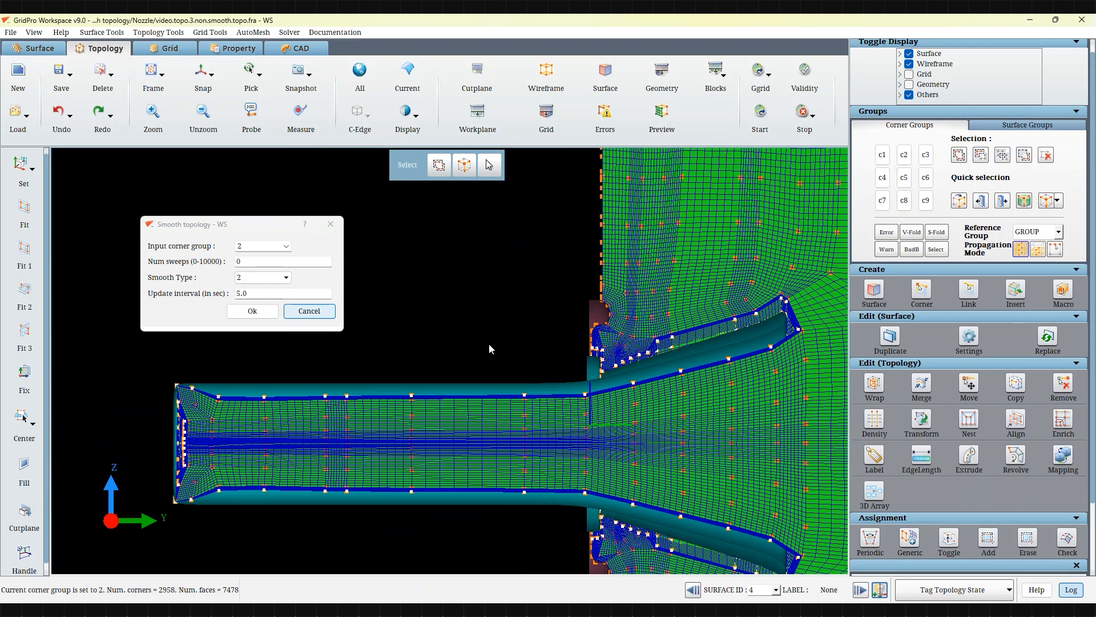
pyautogui.click(905, 156)
pyautogui.click(905, 155)
pyautogui.click(905, 156)
pyautogui.click(905, 156)
# Step: Set the number of sweeps for topology smoothing to 4
pyautogui.scroll(-5, 471, 345)
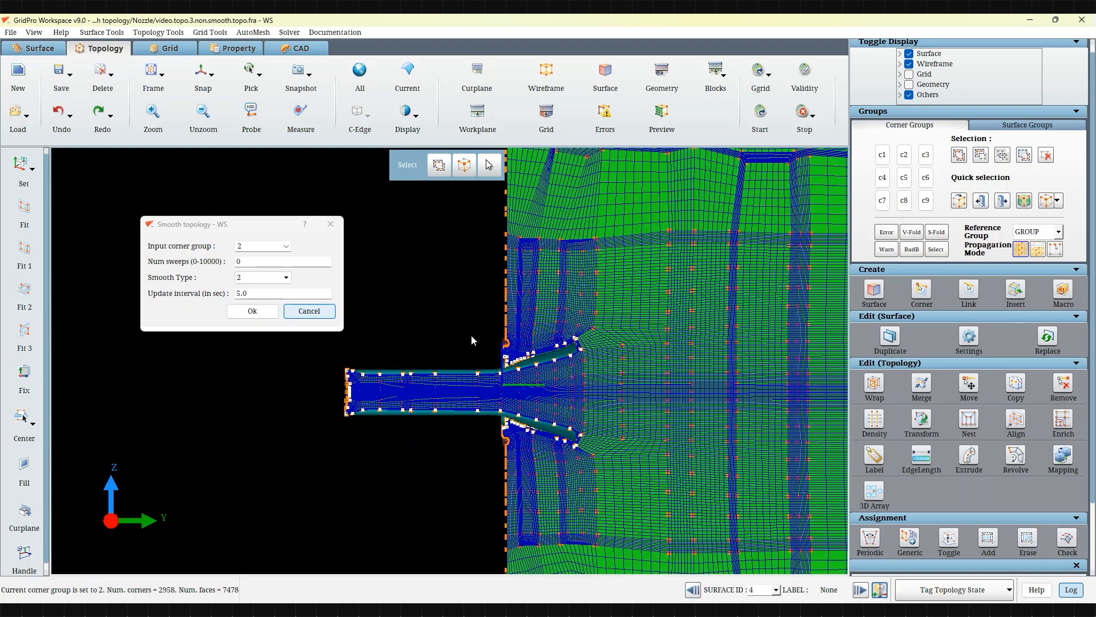
pyautogui.moveTo(394, 460); pyautogui.dragTo(224, 463, button='middle')
pyautogui.moveTo(252, 263); pyautogui.dragTo(227, 265)
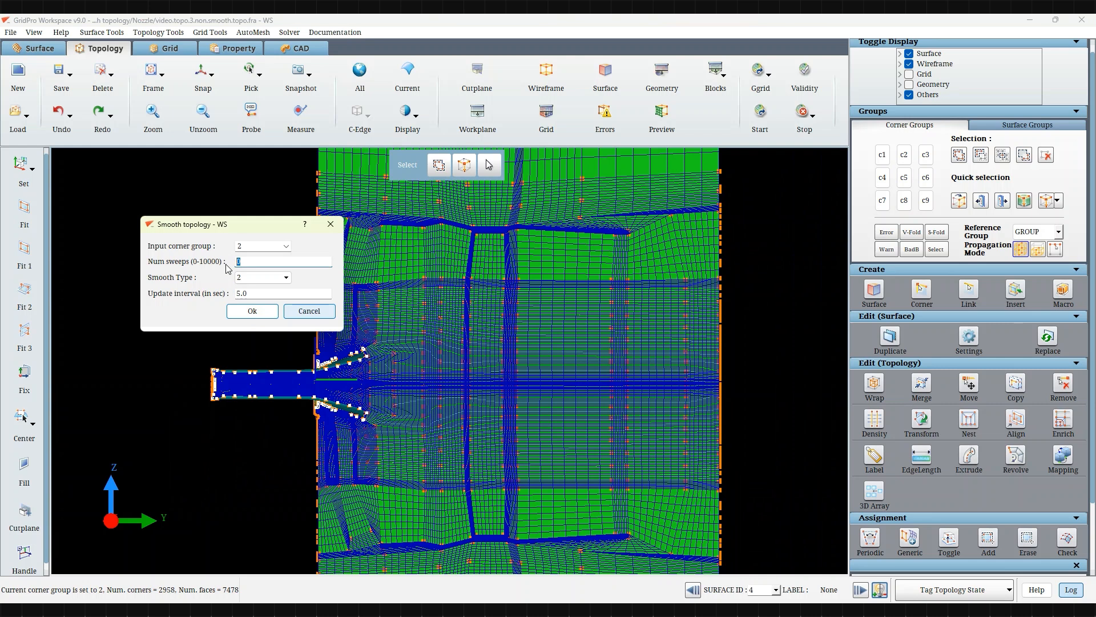
pyautogui.write('4')
# Step: Set the smooth type to 2 and run the topology smoothing
pyautogui.click(285, 279)
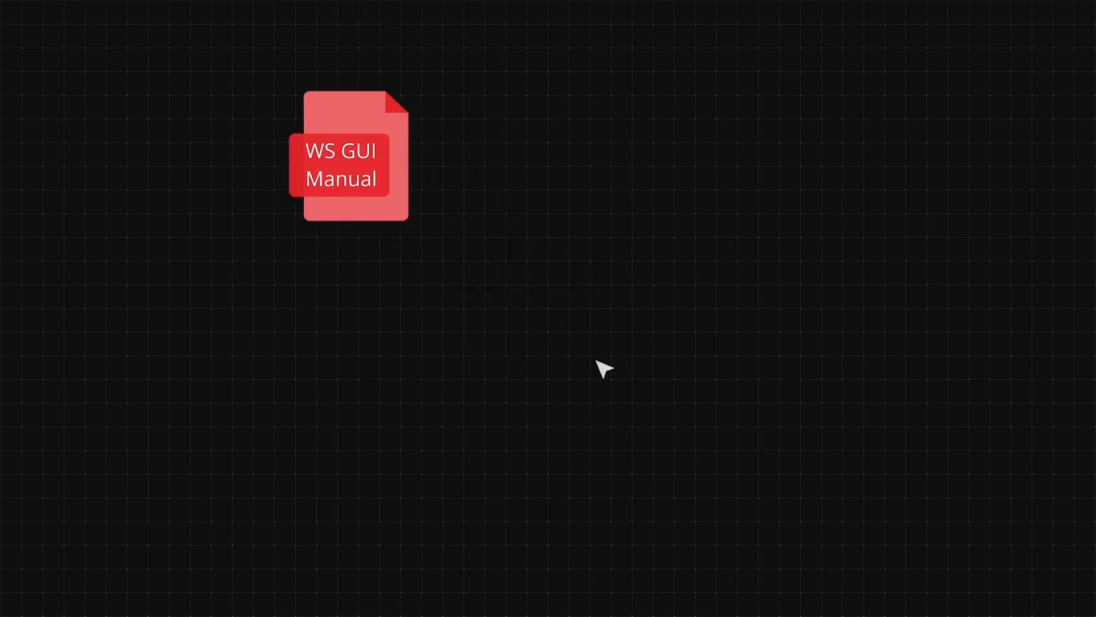
pyautogui.scroll(-5, 595, 360)
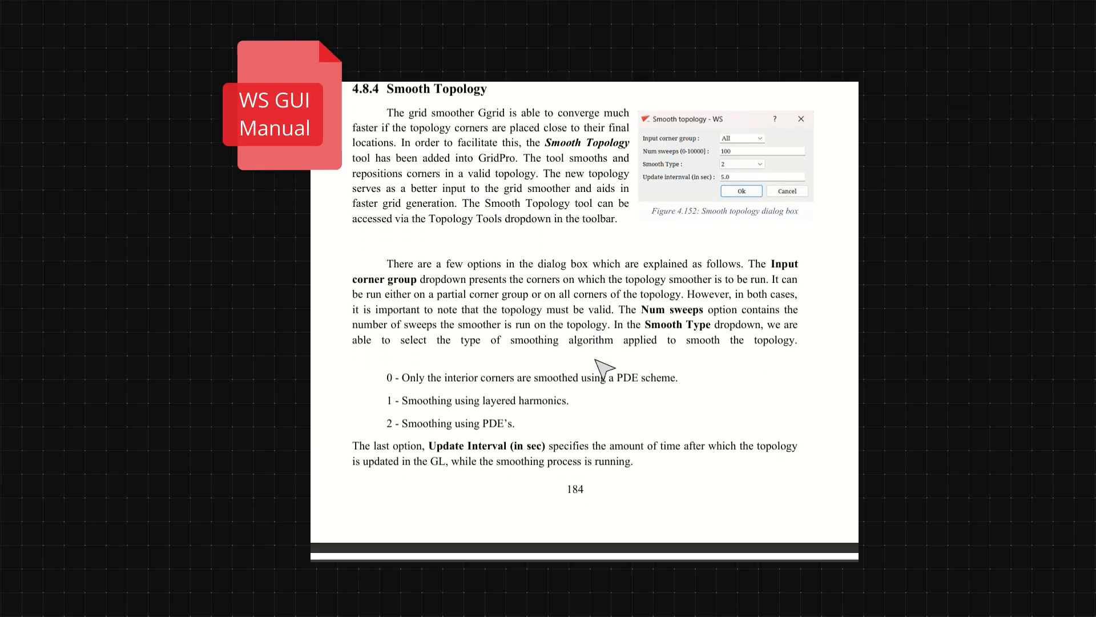
pyautogui.scroll(-8, 594, 360)
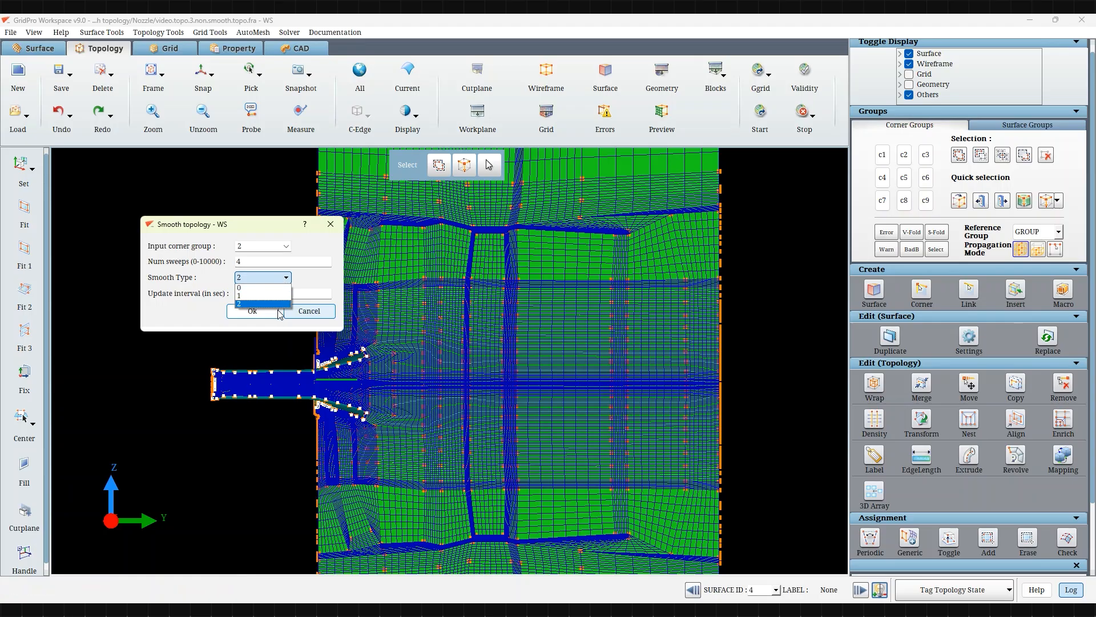
pyautogui.click(317, 287)
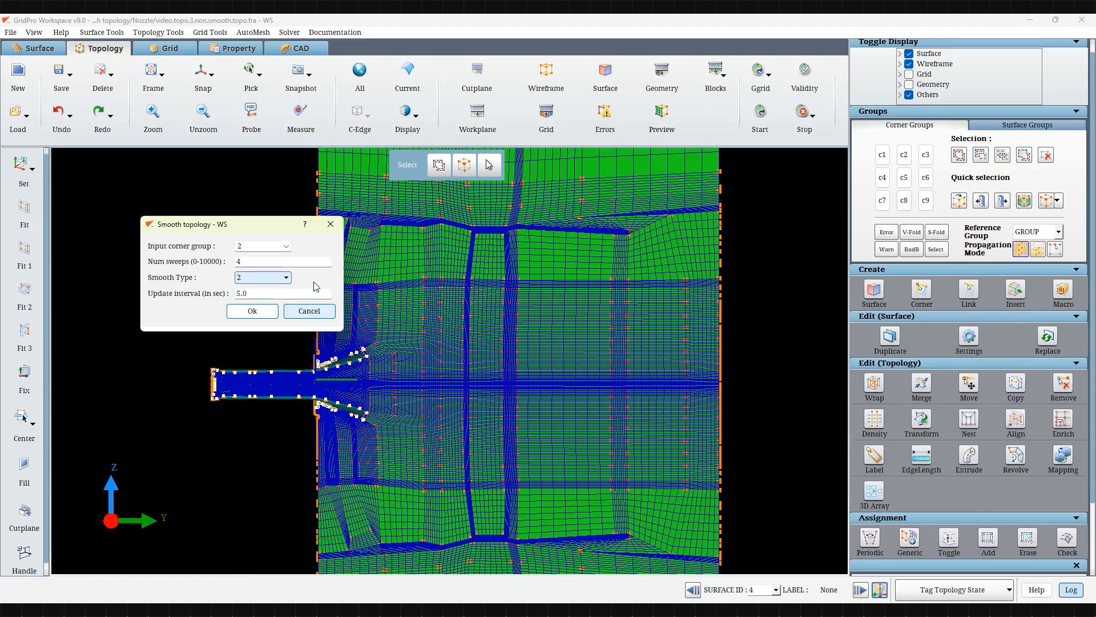
pyautogui.click(298, 294)
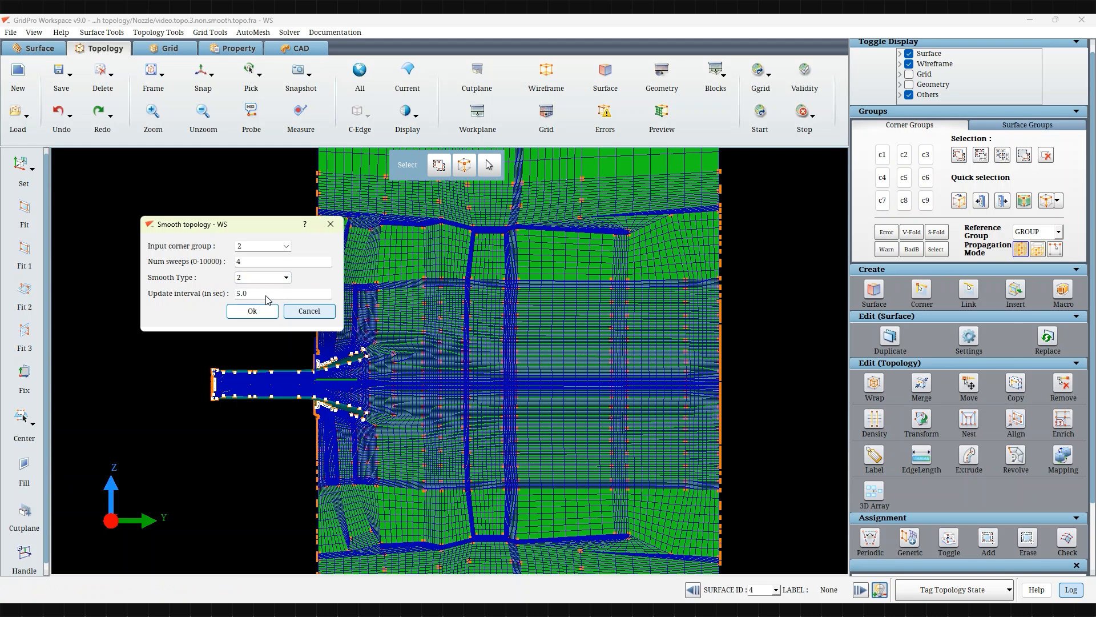
pyautogui.click(251, 312)
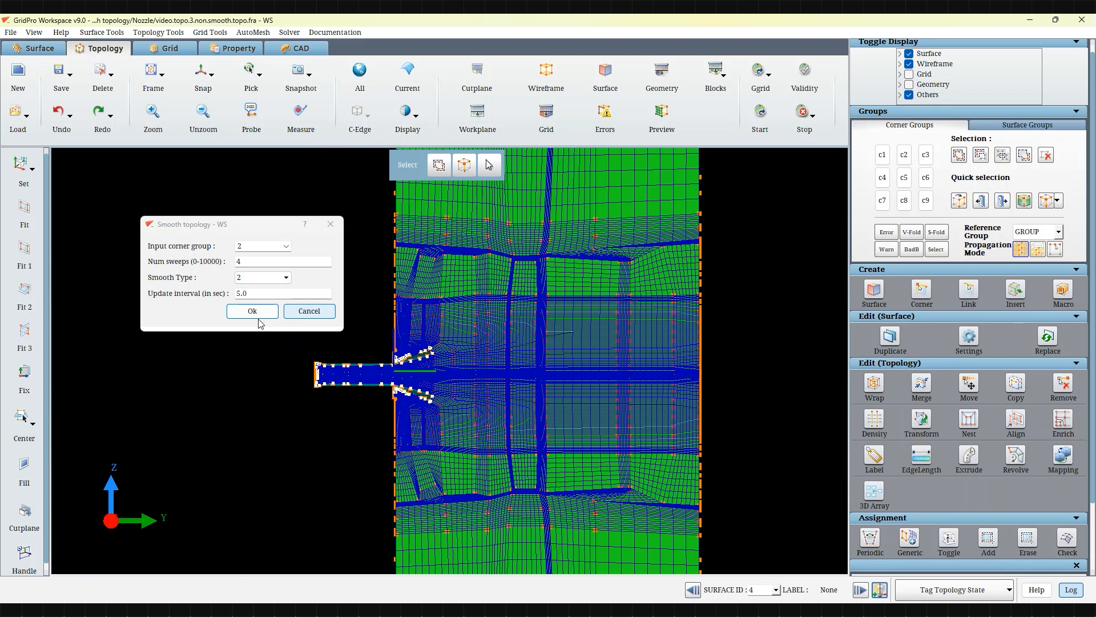
pyautogui.click(252, 311)
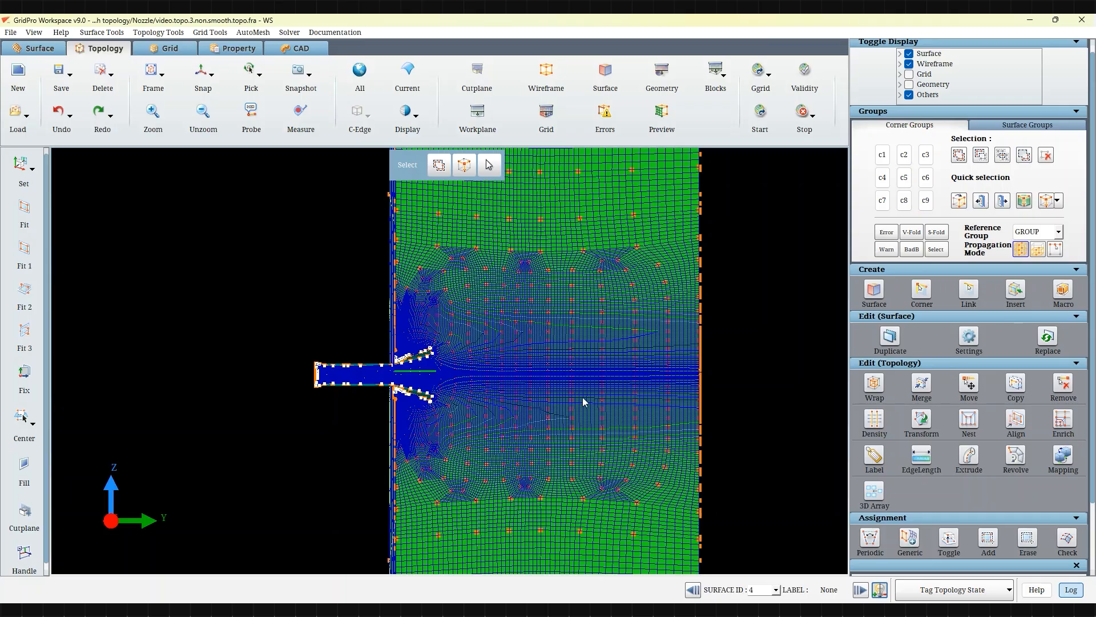
# Step: Examine the smoothed topology around the nozzle
pyautogui.scroll(5, 582, 398)
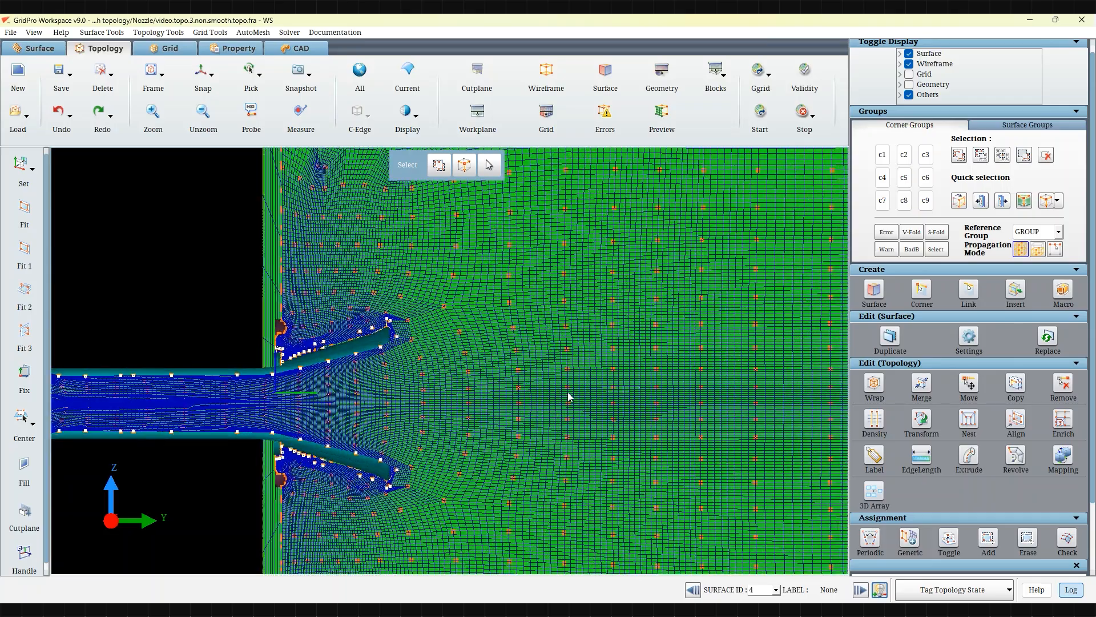
pyautogui.scroll(-4, 570, 398)
pyautogui.moveTo(708, 401); pyautogui.dragTo(592, 441, button='middle')
pyautogui.scroll(4, 406, 397)
pyautogui.moveTo(489, 394)
pyautogui.mouseDown(button='middle')
pyautogui.moveTo(570, 334)
pyautogui.moveTo(519, 359)
pyautogui.moveTo(617, 365)
pyautogui.mouseUp(button='middle')
pyautogui.scroll(3, 514, 371)
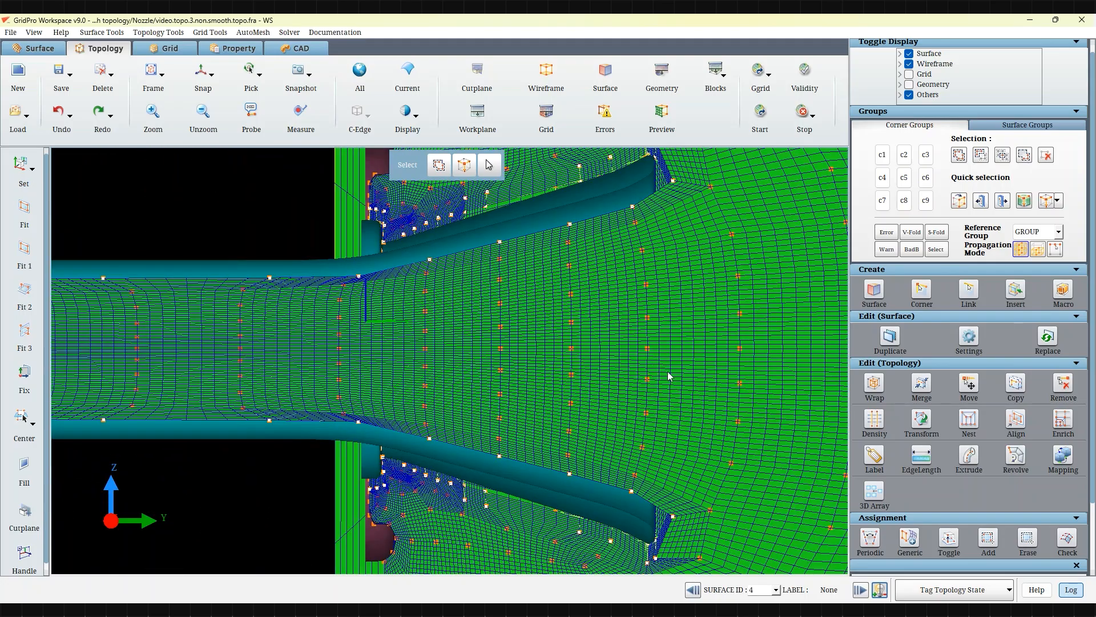
pyautogui.scroll(-2, 694, 379)
pyautogui.scroll(-4, 713, 390)
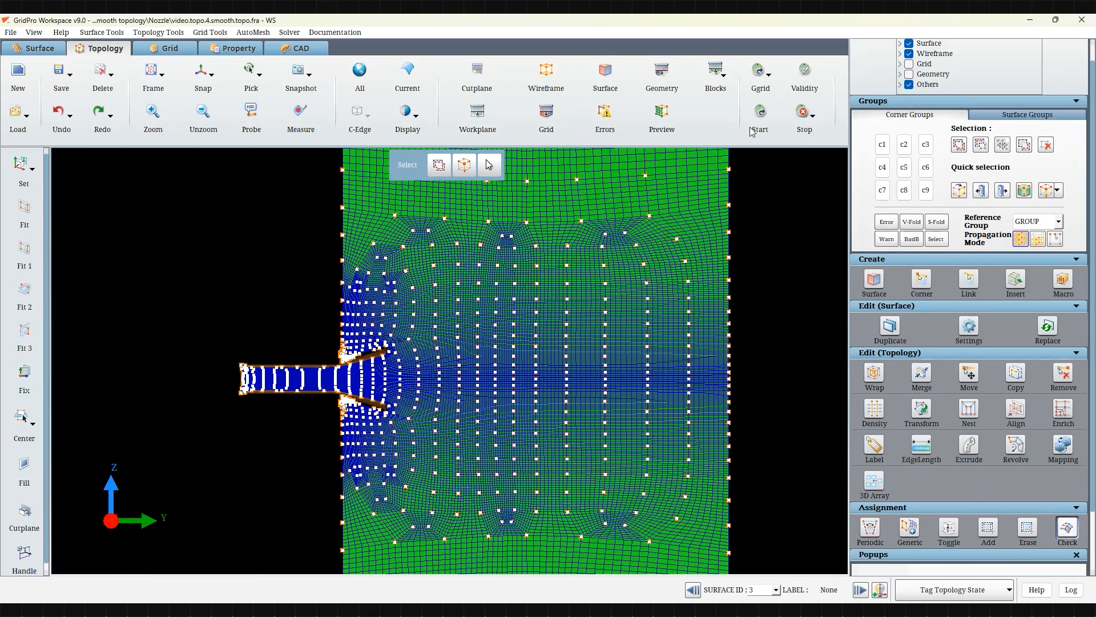
# Step: Start the grid smoother with output file blk.smooth.tmp and run it
pyautogui.click(751, 130)
pyautogui.click(552, 245)
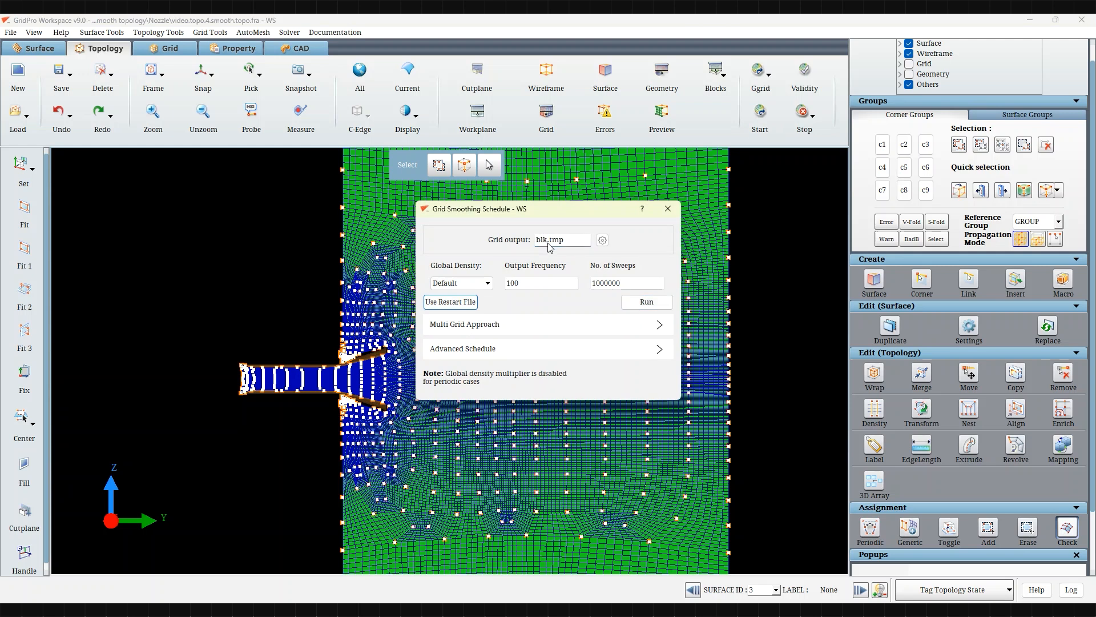
pyautogui.click(646, 302)
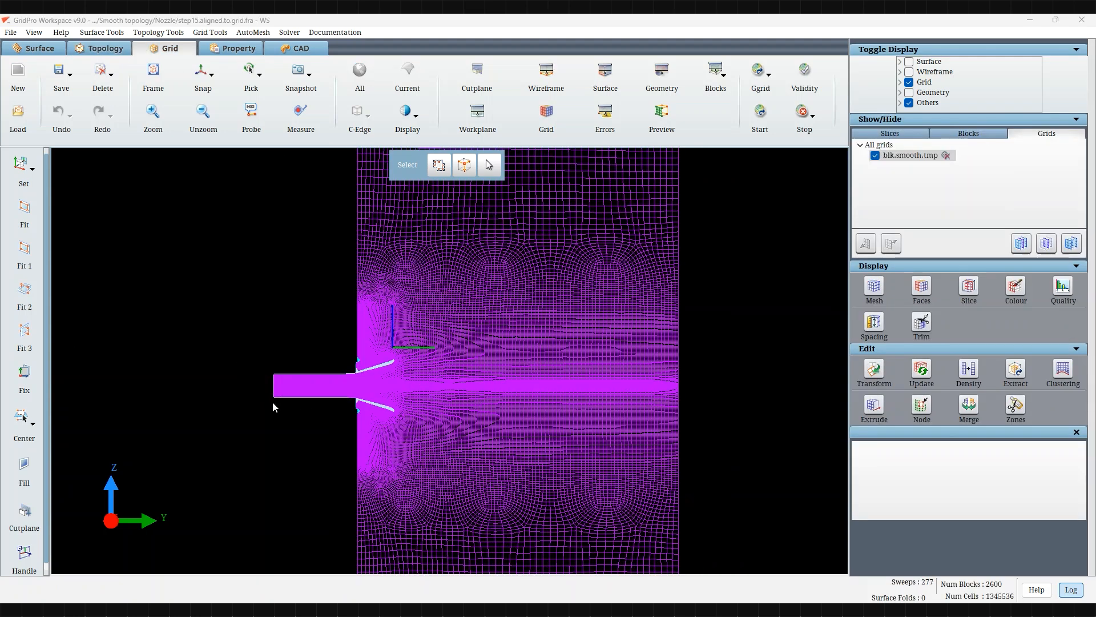
# Step: Display the smoothed grid blk.smooth.tmp as slices and inspect it around the nozzle
pyautogui.scroll(7, 349, 411)
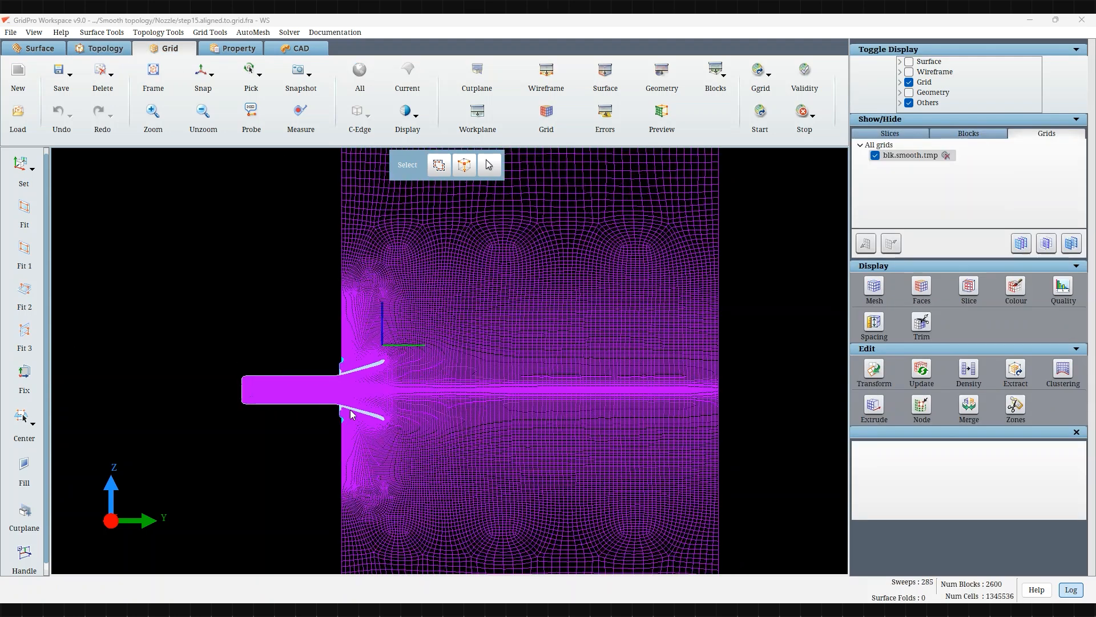
pyautogui.moveTo(456, 439); pyautogui.dragTo(560, 390, button='middle')
pyautogui.click(969, 289)
pyautogui.scroll(1, 377, 399)
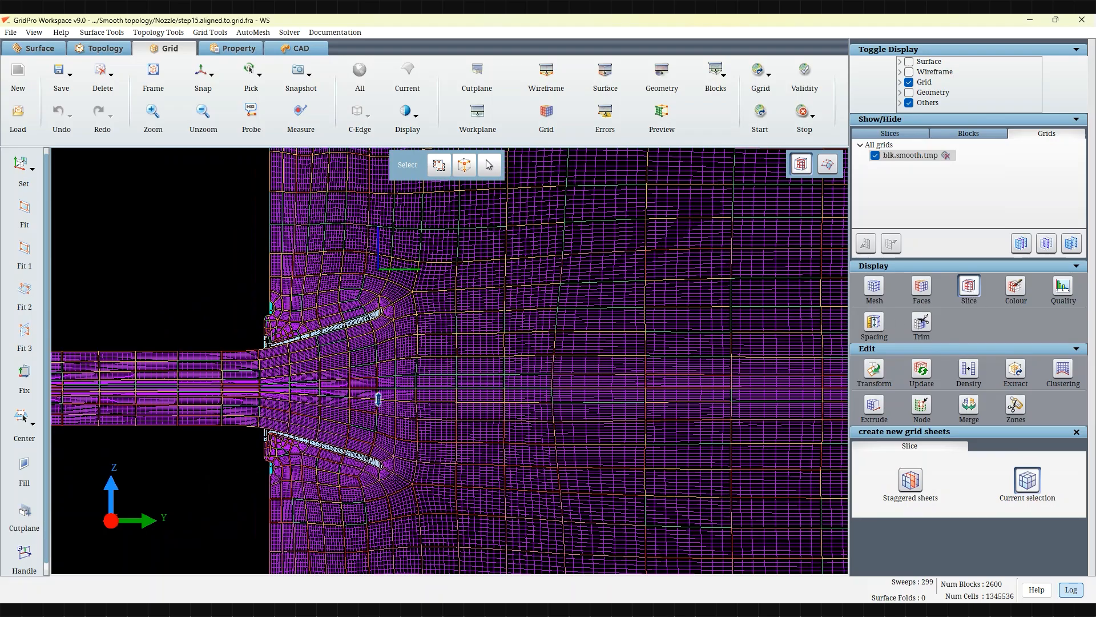
pyautogui.moveTo(377, 399); pyautogui.dragTo(604, 409, button='middle')
pyautogui.scroll(3, 604, 409)
pyautogui.moveTo(752, 436); pyautogui.dragTo(399, 402, button='middle')
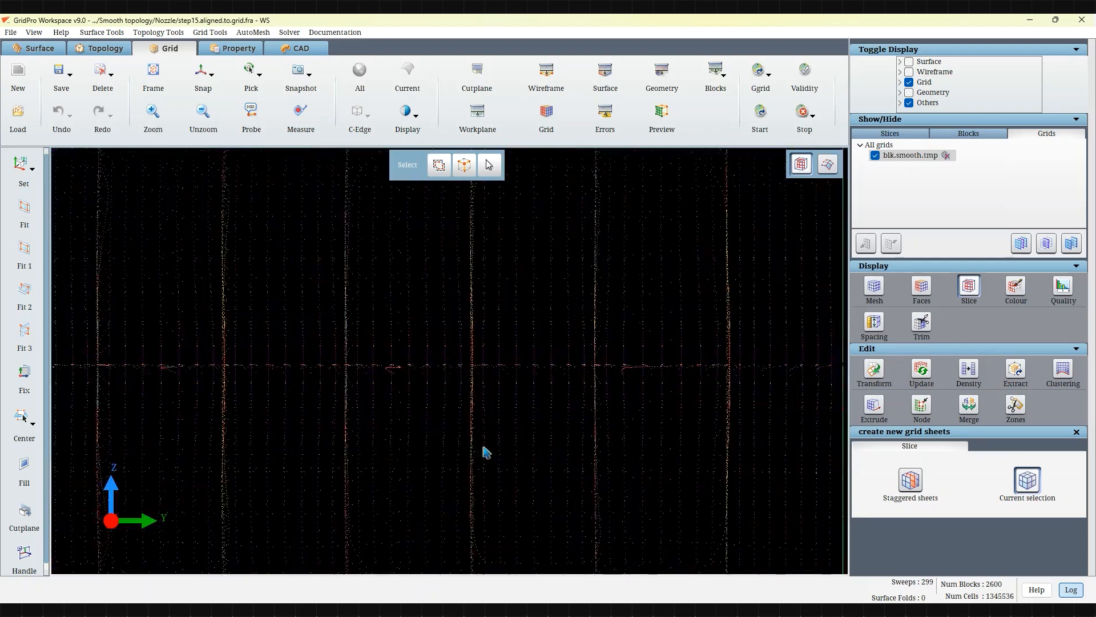
# Step: Evaluate the quality of the smoothed grid, checking negative folds and skew
pyautogui.click(1063, 287)
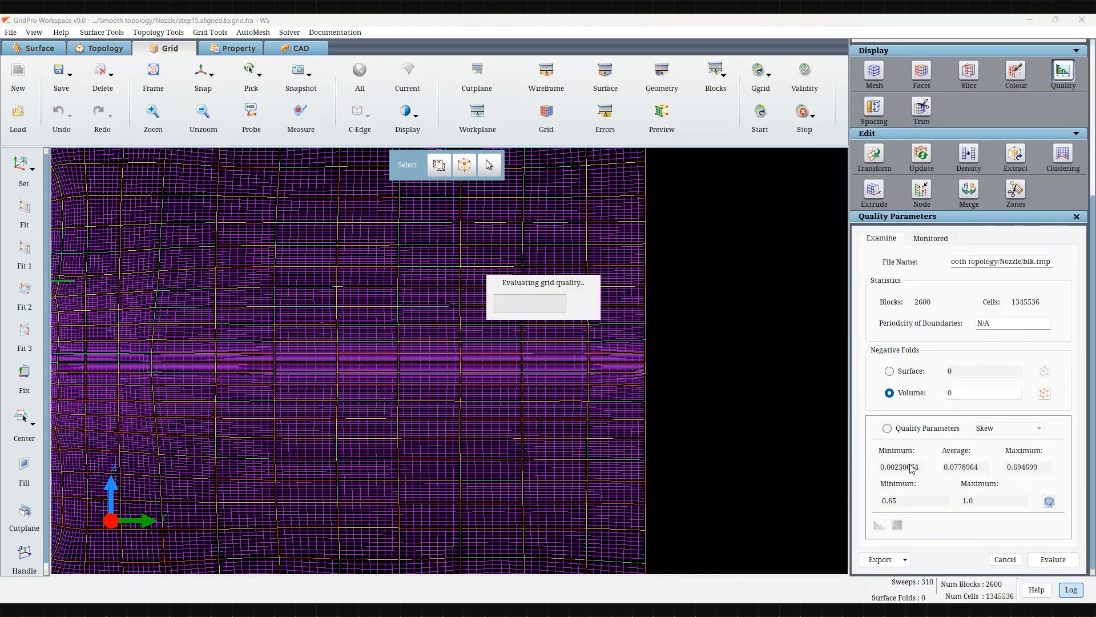
pyautogui.scroll(-4, 571, 420)
pyautogui.moveTo(426, 382); pyautogui.dragTo(558, 422, button='middle')
pyautogui.scroll(-3, 492, 421)
pyautogui.scroll(-2, 492, 420)
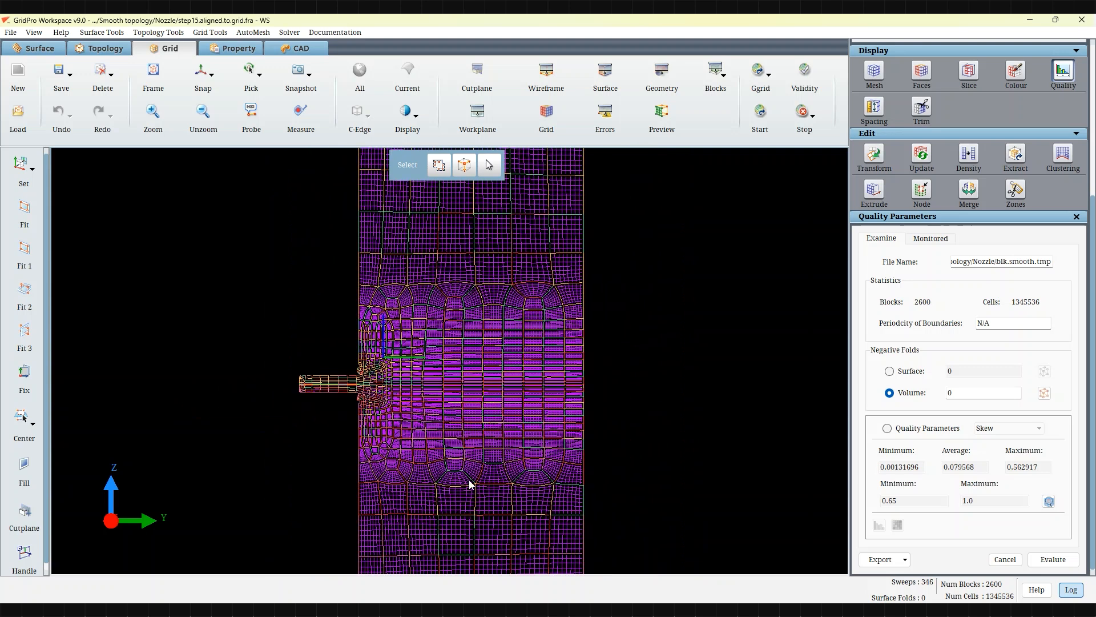
# Step: Examine the smoothed grid cells around the nozzle inlet and its lip from several orientations
pyautogui.scroll(4, 604, 410)
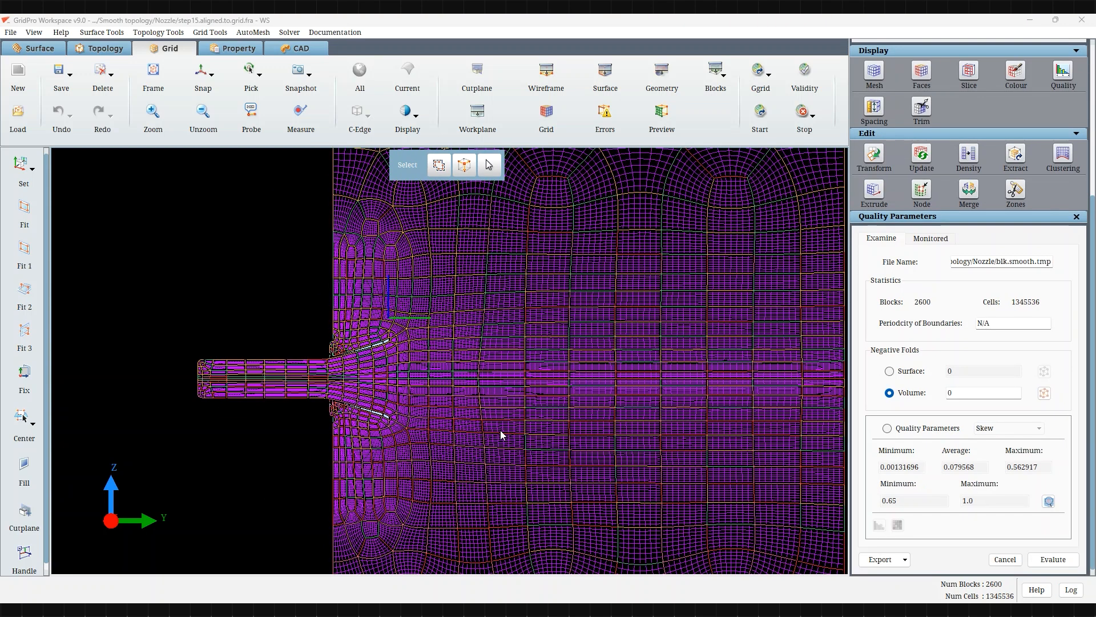
pyautogui.scroll(3, 500, 429)
pyautogui.scroll(2, 473, 406)
pyautogui.moveTo(464, 404); pyautogui.dragTo(380, 349)
pyautogui.moveTo(548, 415); pyautogui.dragTo(299, 428)
pyautogui.moveTo(731, 487); pyautogui.dragTo(332, 399)
pyautogui.click(203, 69)
pyautogui.scroll(2, 266, 283)
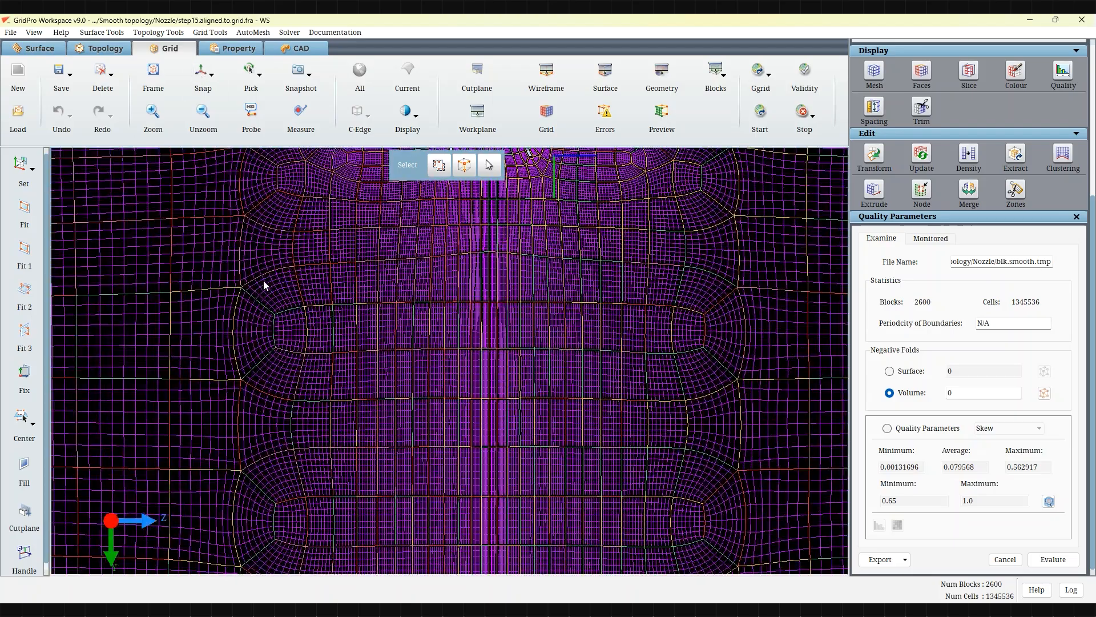
pyautogui.moveTo(501, 367); pyautogui.dragTo(430, 449, button='middle')
pyautogui.scroll(5, 433, 445)
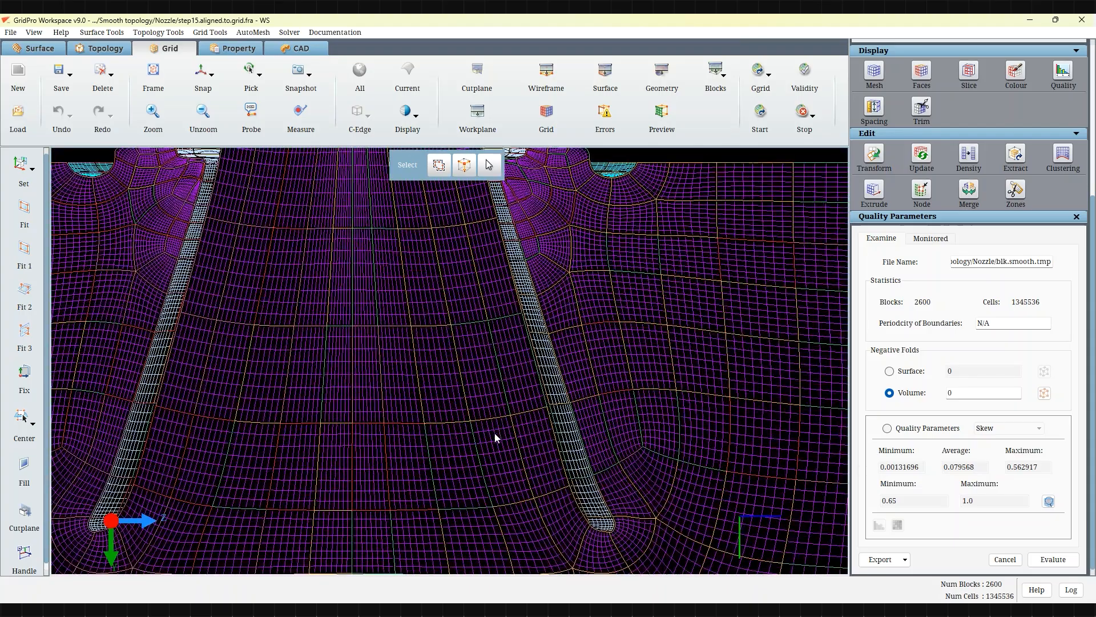
pyautogui.moveTo(495, 438); pyautogui.dragTo(602, 359, button='middle')
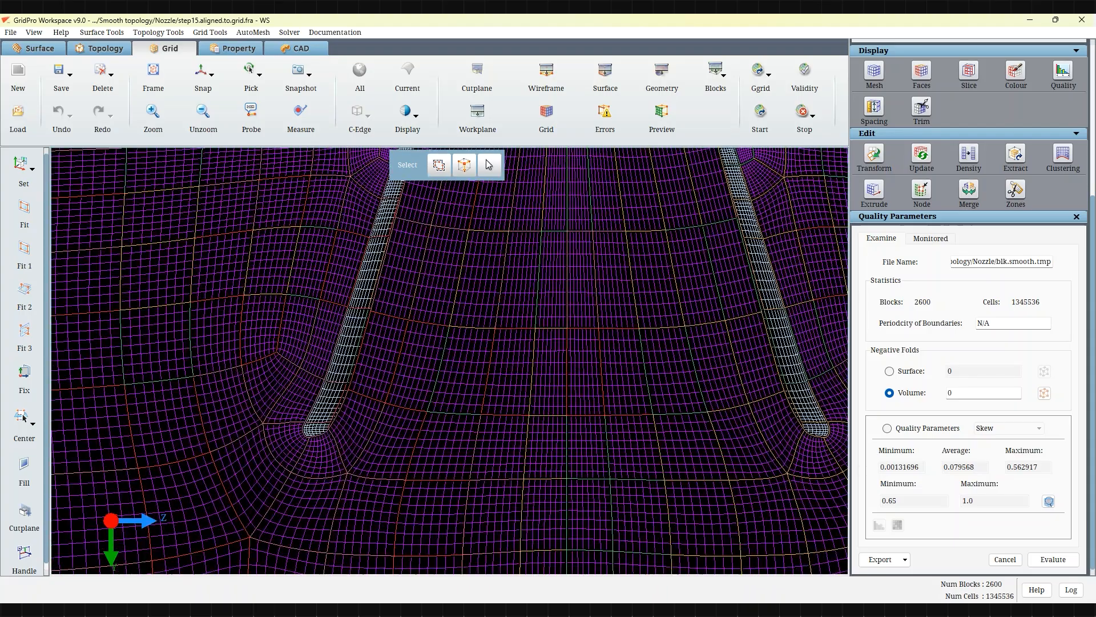